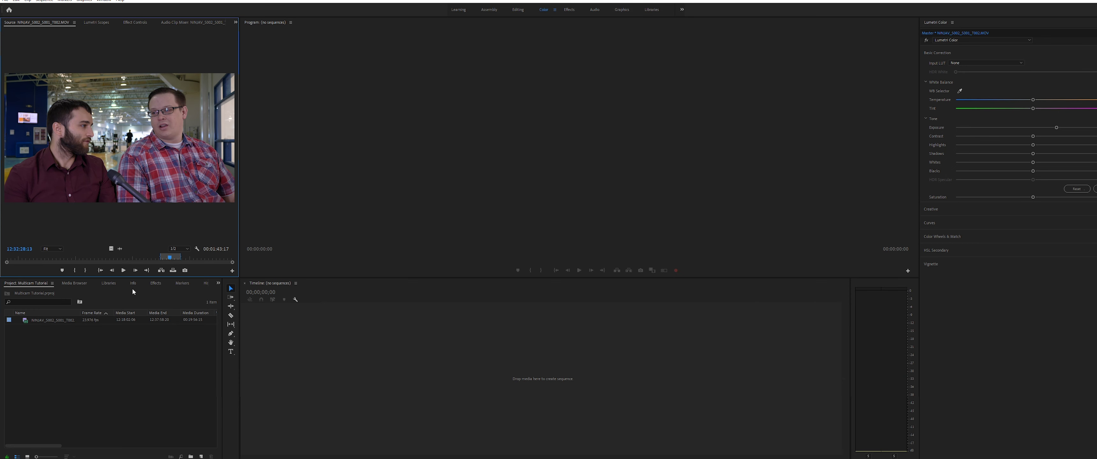
Step: Create a new sequence with the DSLR 1080p24 preset
{"action": "left_click", "coordinate": [201, 456]}
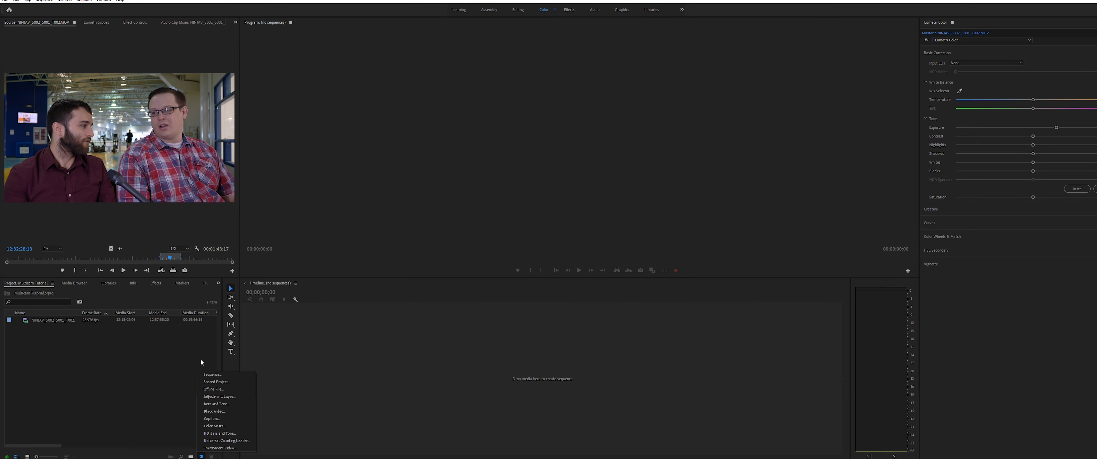
{"action": "left_click", "coordinate": [223, 374]}
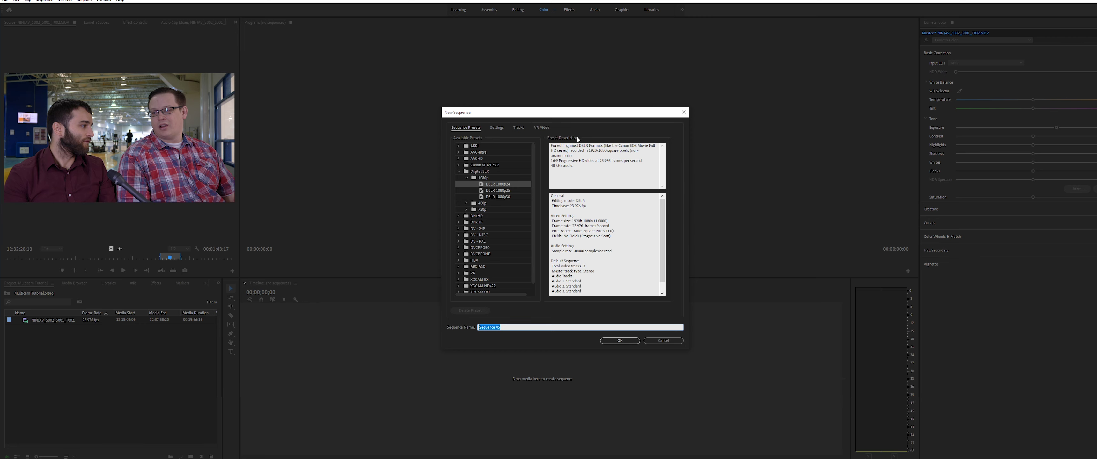
{"action": "key", "text": "Return"}
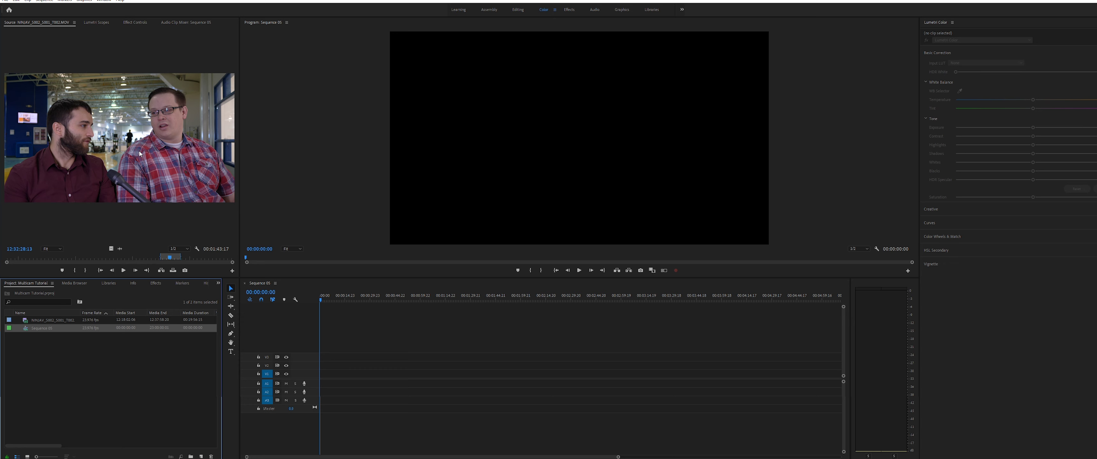
Step: Place the interview clip on V1 and A1, keeping the existing sequence settings
{"action": "left_click_drag", "start_coordinate": [140, 154], "coordinate": [323, 370]}
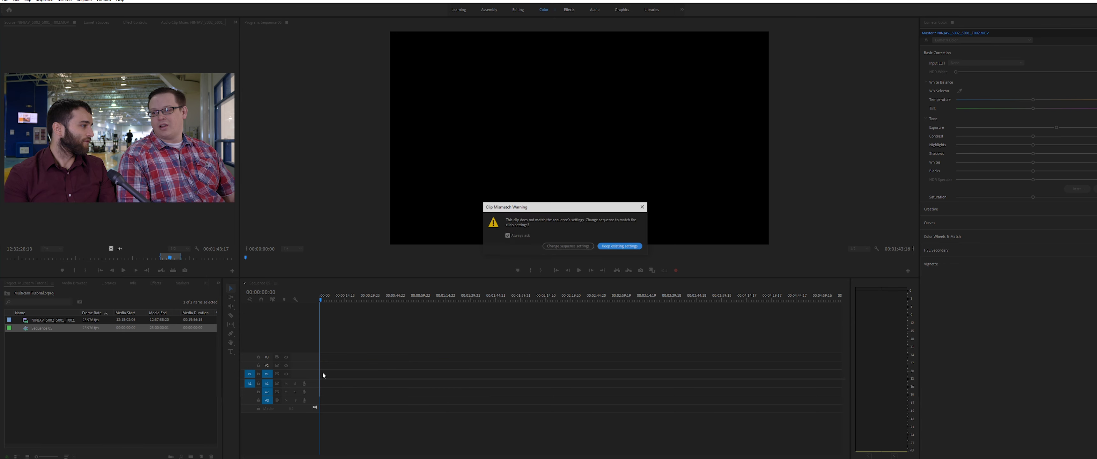
{"action": "left_click", "coordinate": [620, 246]}
{"action": "left_click", "coordinate": [386, 375]}
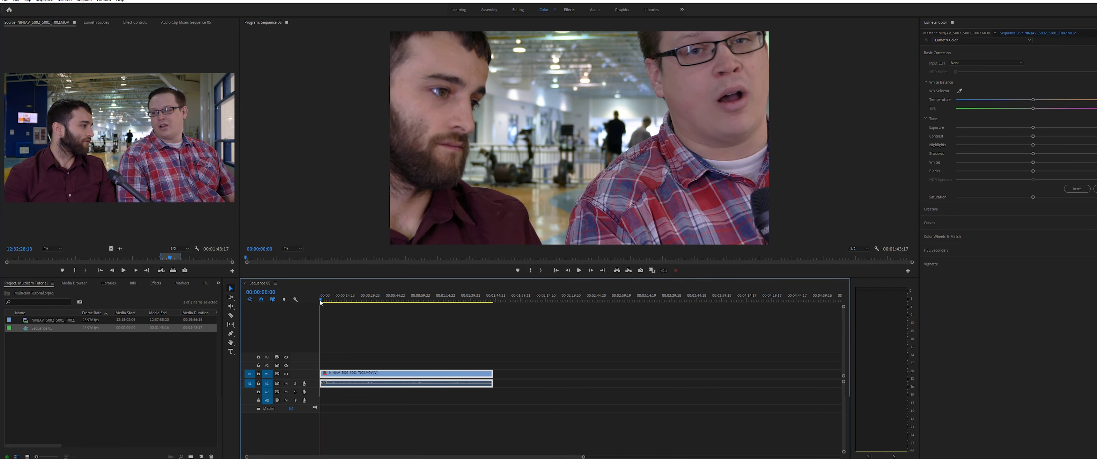
Step: Duplicate the interview clip onto V2 and V3, then hide V3 and V2 from output
{"action": "left_click_drag", "start_coordinate": [330, 300], "coordinate": [370, 323]}
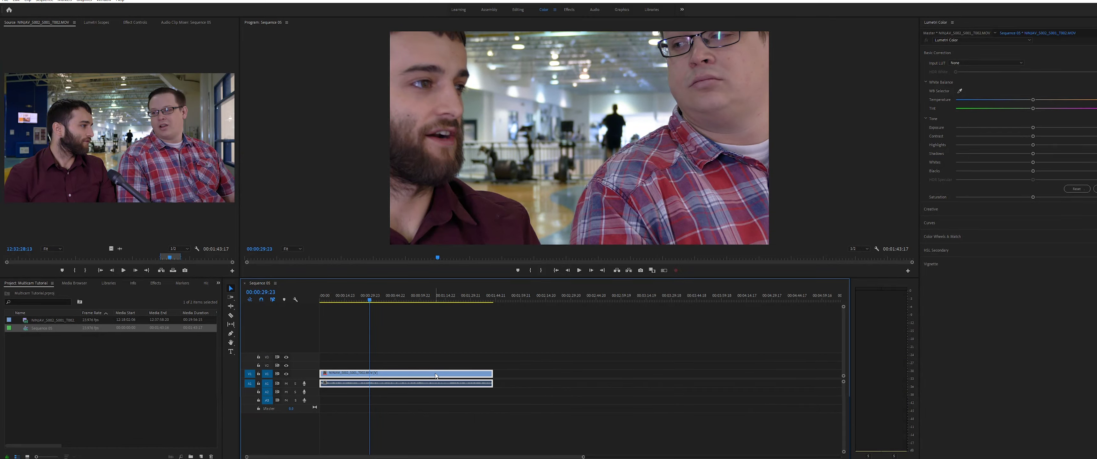
{"action": "left_click_drag", "start_coordinate": [435, 375], "coordinate": [435, 368]}
{"action": "double_click", "coordinate": [436, 365]}
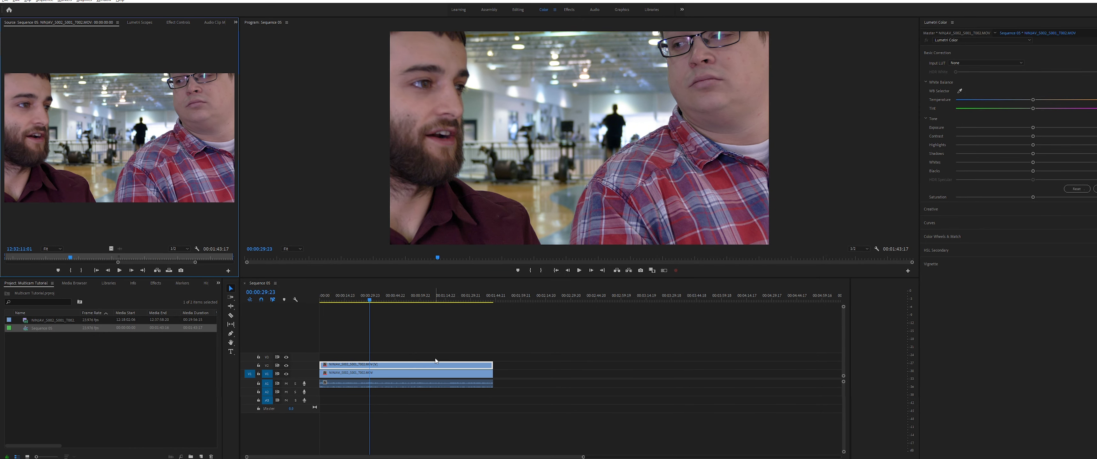
{"action": "left_click_drag", "start_coordinate": [433, 368], "coordinate": [433, 358]}
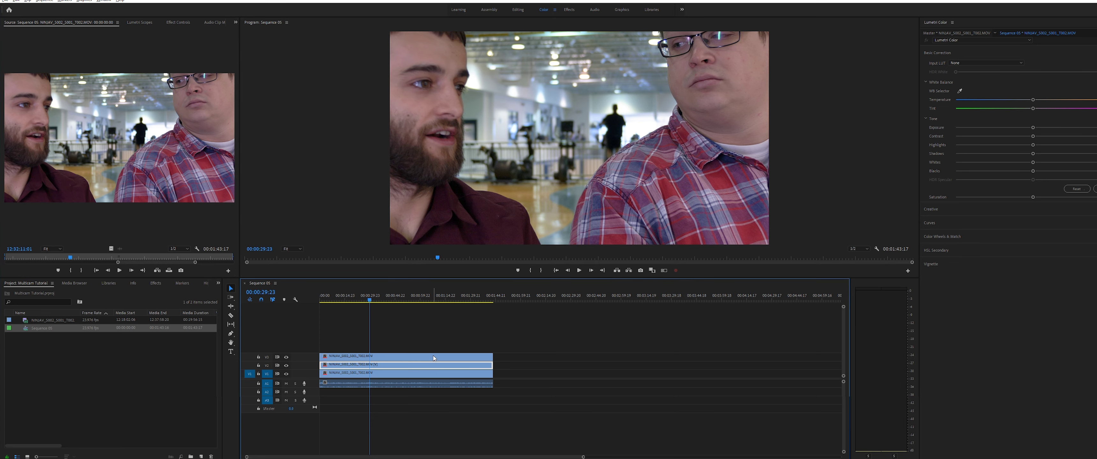
{"action": "left_click", "coordinate": [368, 300]}
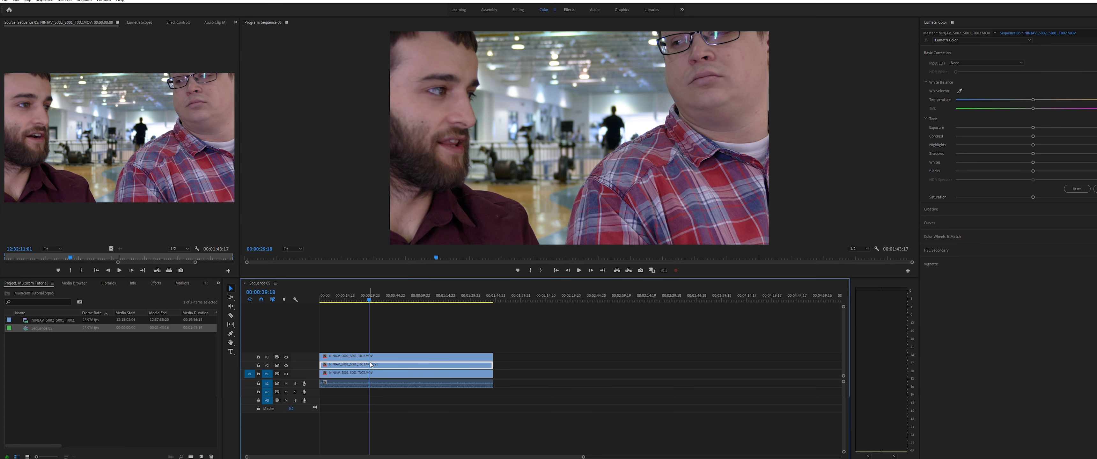
{"action": "left_click", "coordinate": [376, 373]}
{"action": "left_click", "coordinate": [286, 357]}
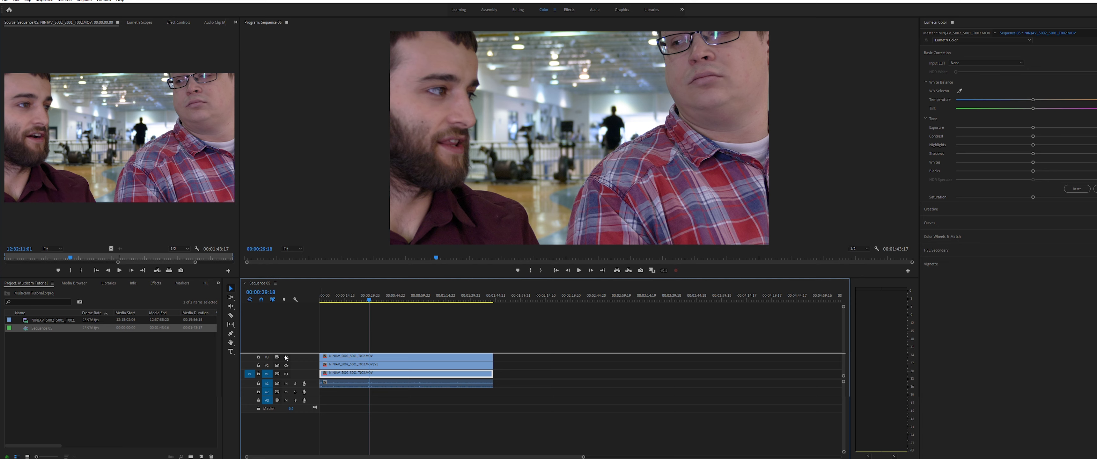
{"action": "left_click", "coordinate": [286, 366]}
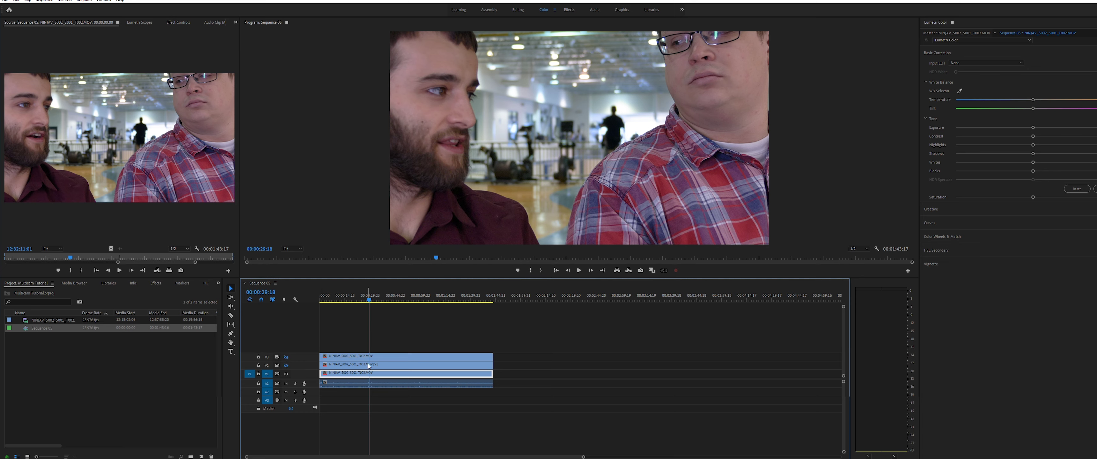
Step: Set the V1 clip's Scale to 50 for a wide two-shot
{"action": "left_click", "coordinate": [176, 22]}
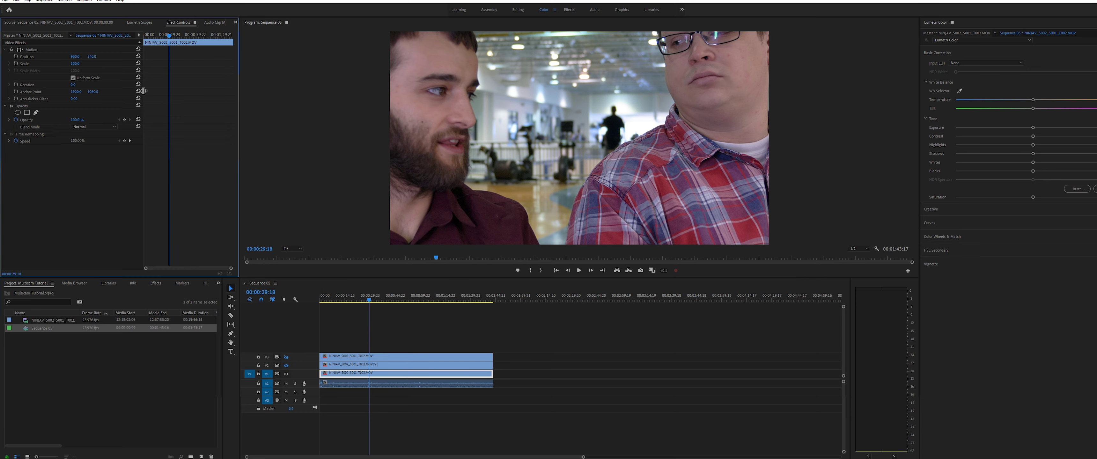
{"action": "left_click", "coordinate": [79, 63]}
{"action": "type", "text": "50"}
{"action": "key", "text": "Return"}
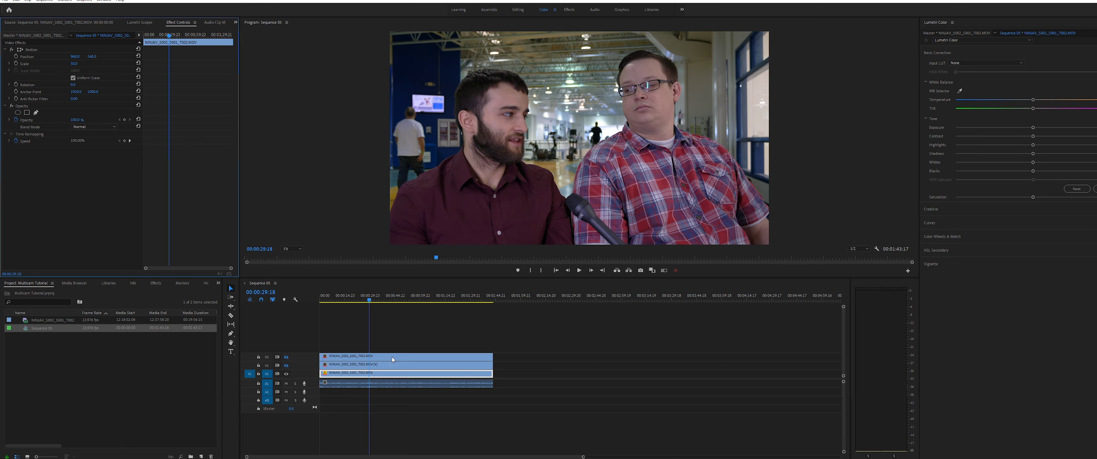
Step: Turn V2 back on and shift its Position X to frame the bearded man
{"action": "left_click", "coordinate": [286, 365]}
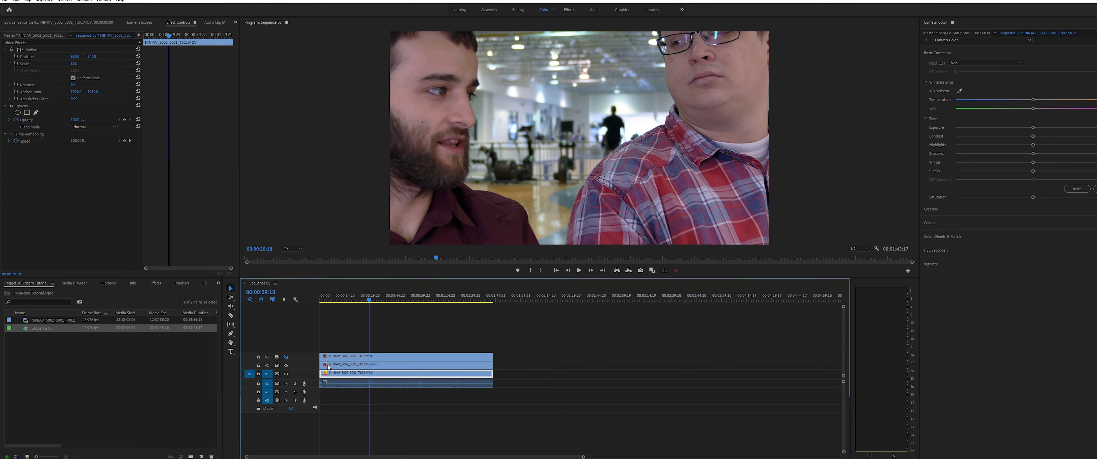
{"action": "left_click", "coordinate": [384, 366]}
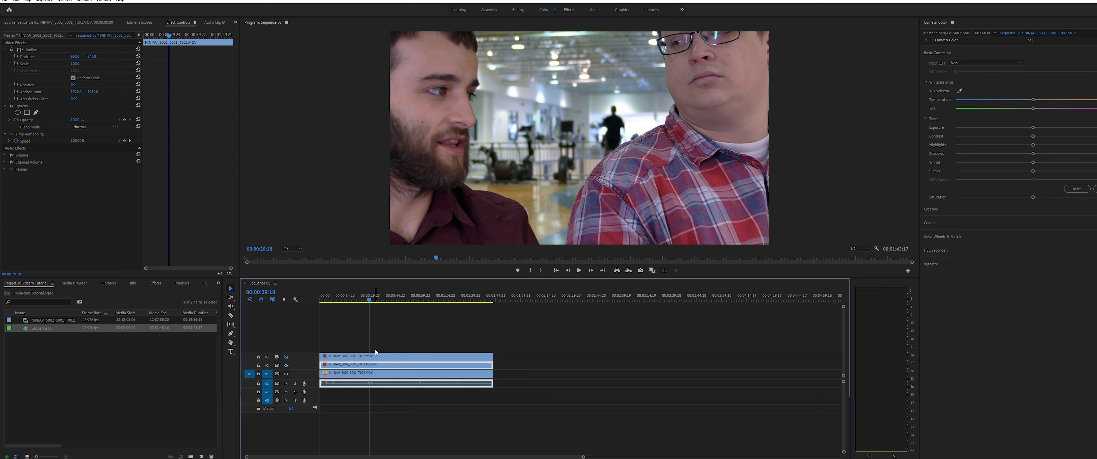
{"action": "left_click_drag", "start_coordinate": [75, 56], "coordinate": [435, 56]}
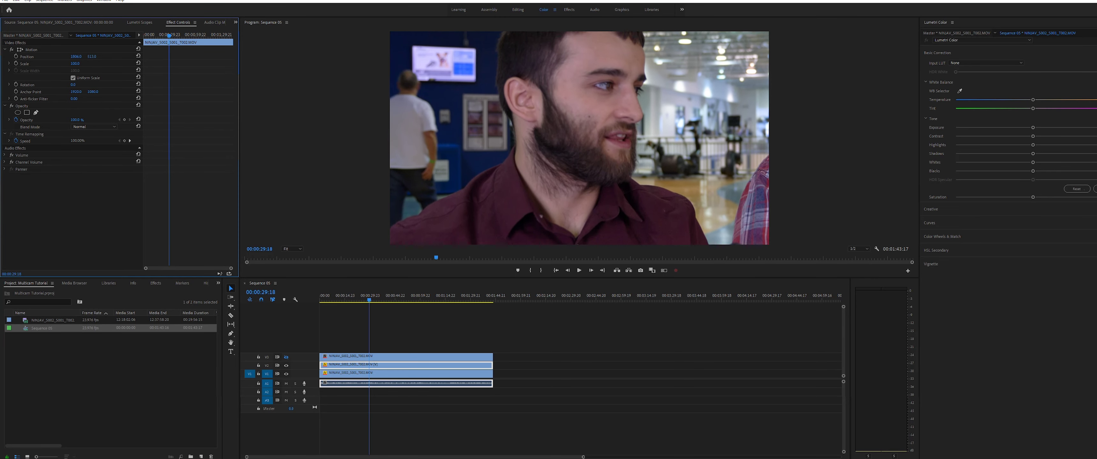
Step: Reframe the V3 clip into a close-up of the man in plaid at Scale 90
{"action": "left_click", "coordinate": [384, 356]}
{"action": "left_click_drag", "start_coordinate": [579, 136], "coordinate": [594, 218]}
{"action": "left_click_drag", "start_coordinate": [92, 56], "coordinate": [89, 58]}
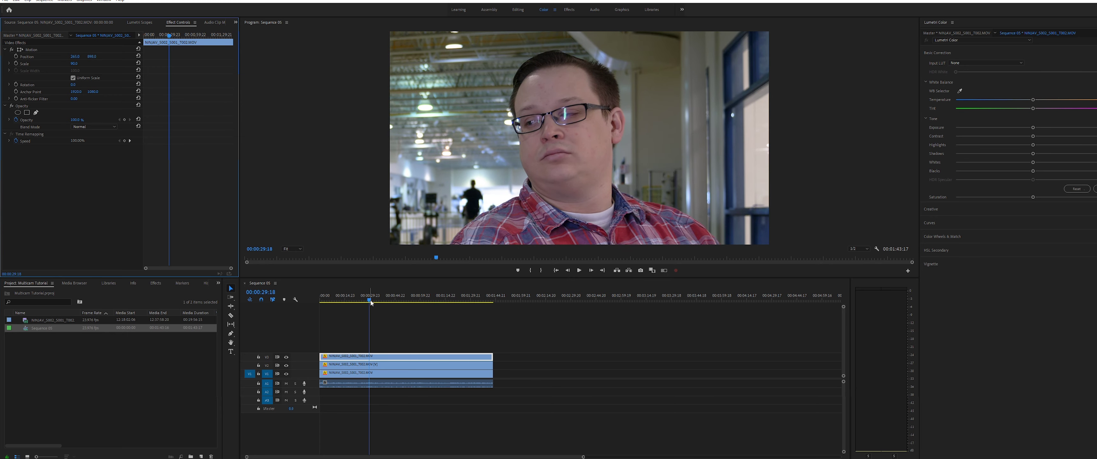
Step: Scrub the sequence, showing V2 and hiding V3 to compare angles
{"action": "left_click_drag", "start_coordinate": [368, 301], "coordinate": [485, 314]}
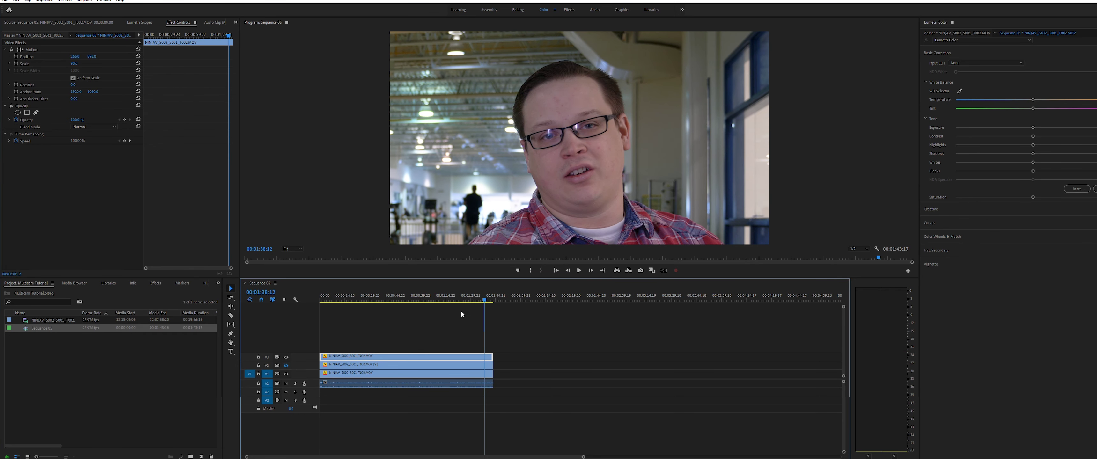
{"action": "left_click", "coordinate": [286, 365]}
{"action": "left_click", "coordinate": [286, 357]}
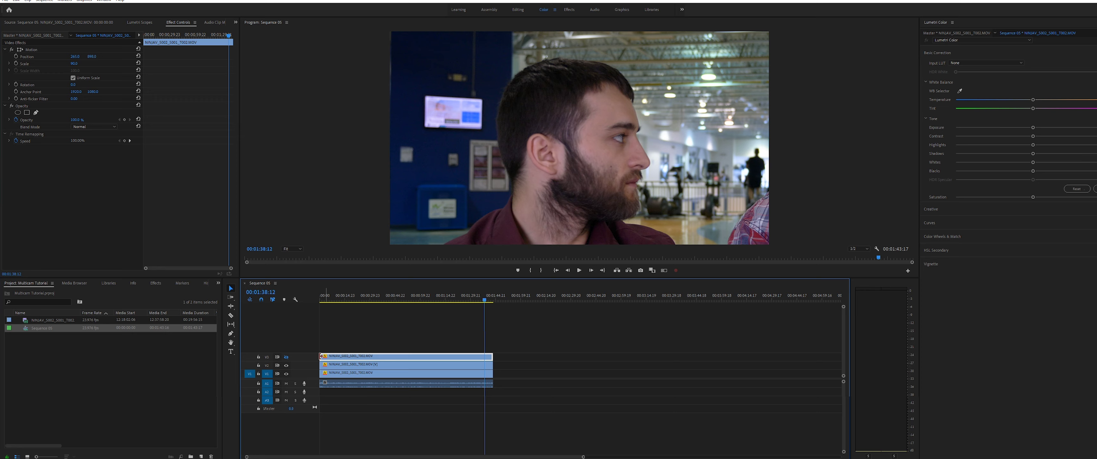
{"action": "left_click_drag", "start_coordinate": [484, 300], "coordinate": [398, 315]}
Step: Change the V2 close-up's Position Y from 712 to 658
{"action": "left_click", "coordinate": [405, 365]}
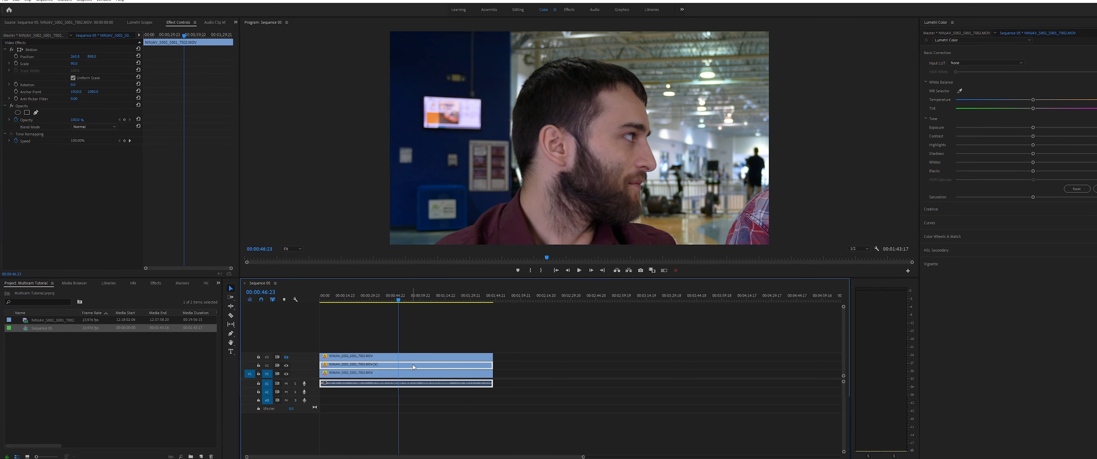
{"action": "left_click", "coordinate": [90, 57]}
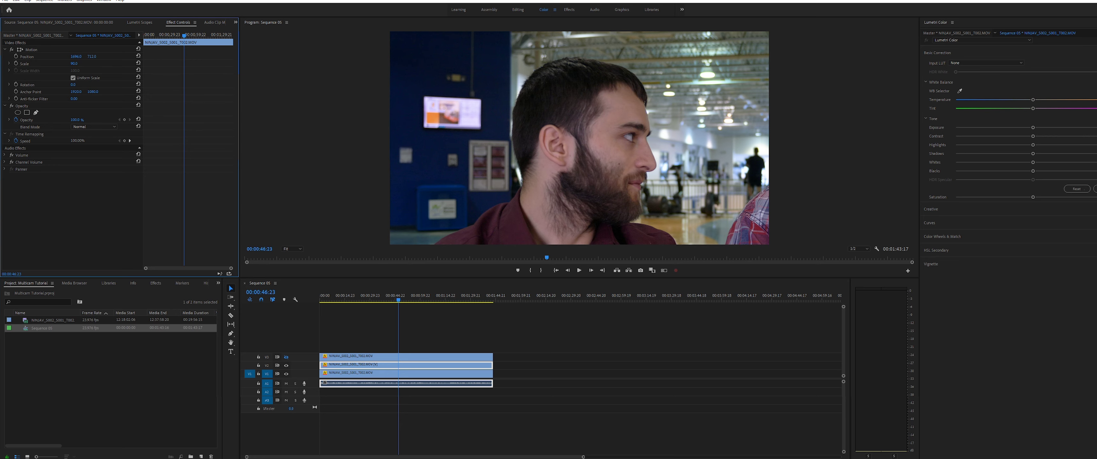
{"action": "left_click_drag", "start_coordinate": [91, 56], "coordinate": [76, 57]}
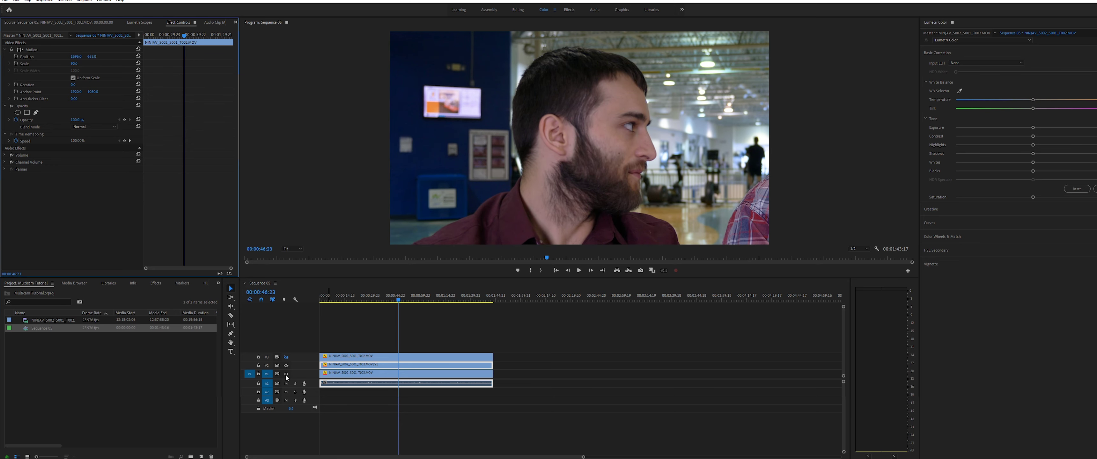
Step: Compare V2 against the wide shot along the clip, then turn V2 and V3 back on
{"action": "left_click", "coordinate": [286, 366]}
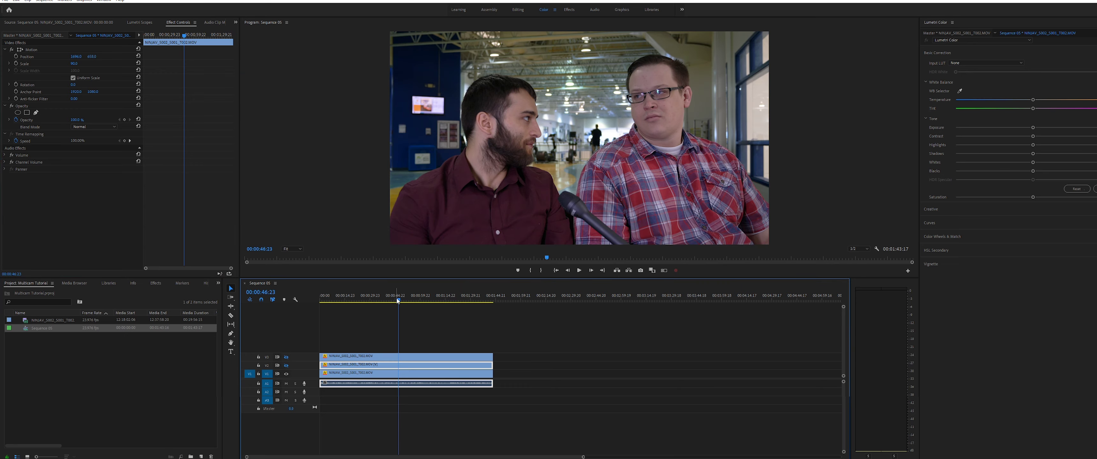
{"action": "left_click_drag", "start_coordinate": [401, 301], "coordinate": [338, 306]}
{"action": "left_click", "coordinate": [286, 365]}
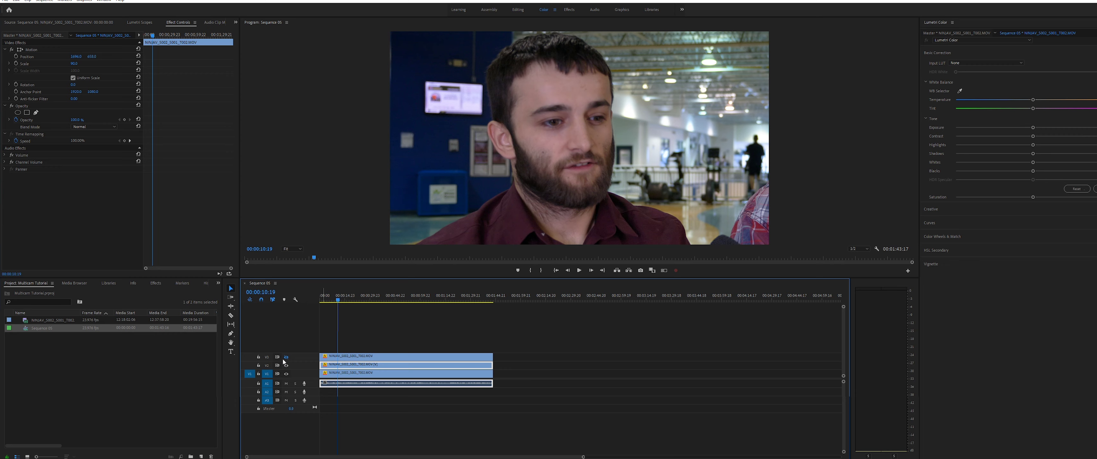
{"action": "left_click", "coordinate": [286, 357]}
{"action": "left_click", "coordinate": [406, 356]}
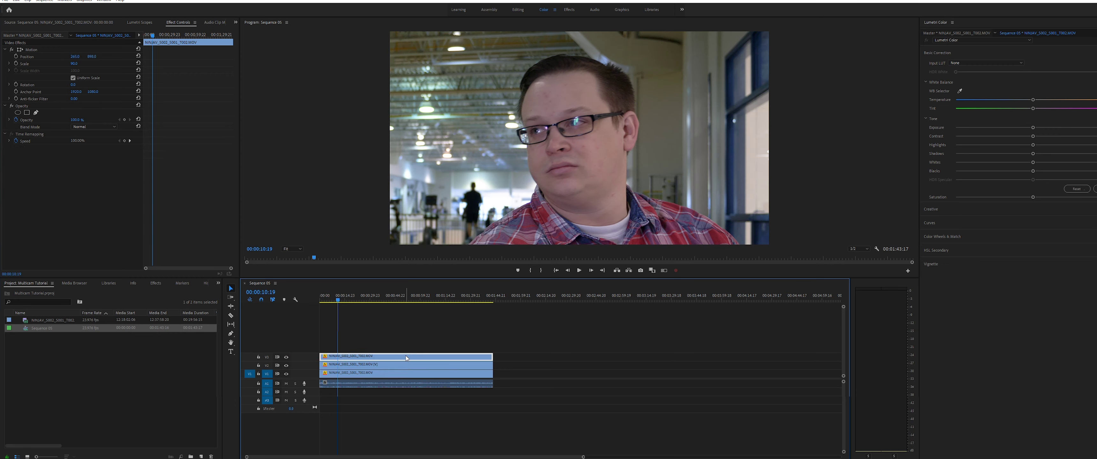
Step: Nest the V3 clip as a sequence named JA
{"action": "right_click", "coordinate": [406, 356]}
{"action": "left_click", "coordinate": [424, 196]}
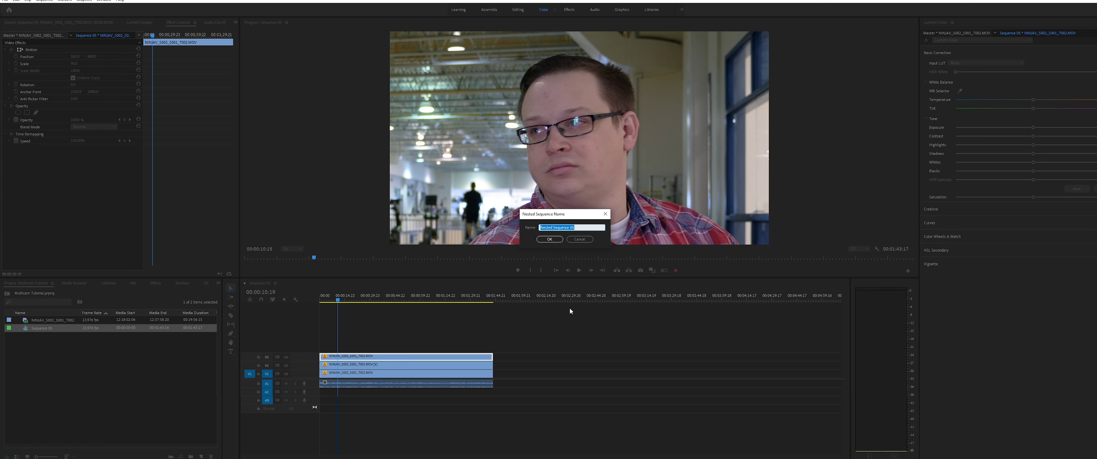
{"action": "type", "text": "JA"}
{"action": "key", "text": "Return"}
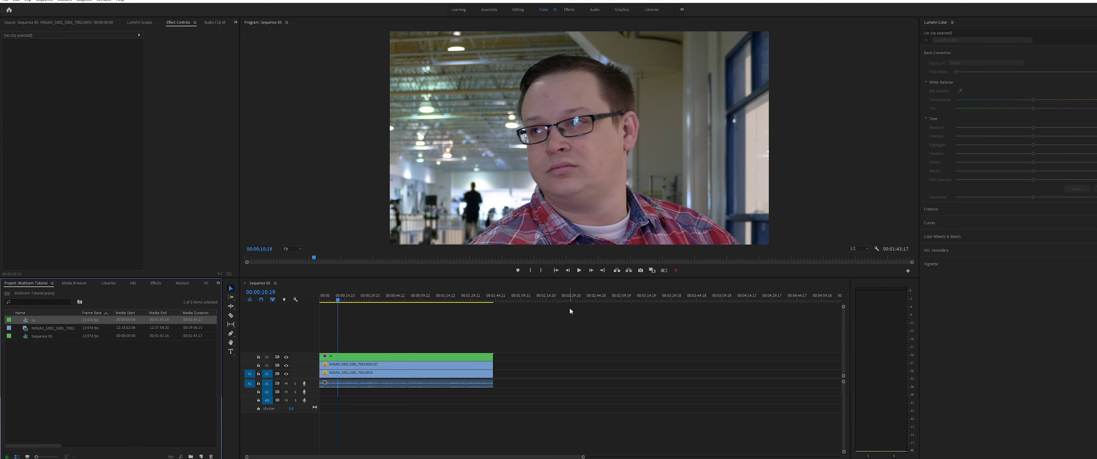
Step: Nest the V2 clip as JT, then start nesting the V1 clip
{"action": "left_click", "coordinate": [384, 361]}
{"action": "right_click", "coordinate": [385, 365]}
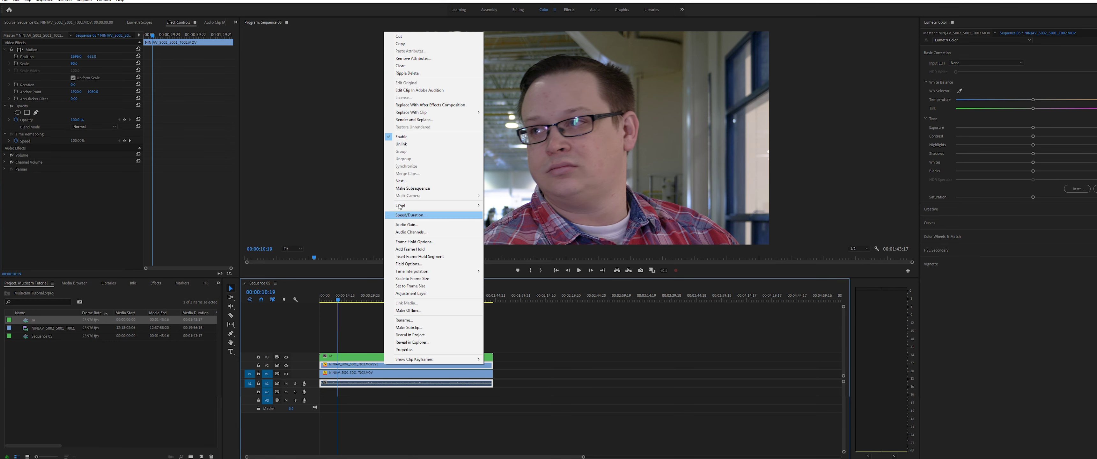
{"action": "left_click", "coordinate": [401, 180]}
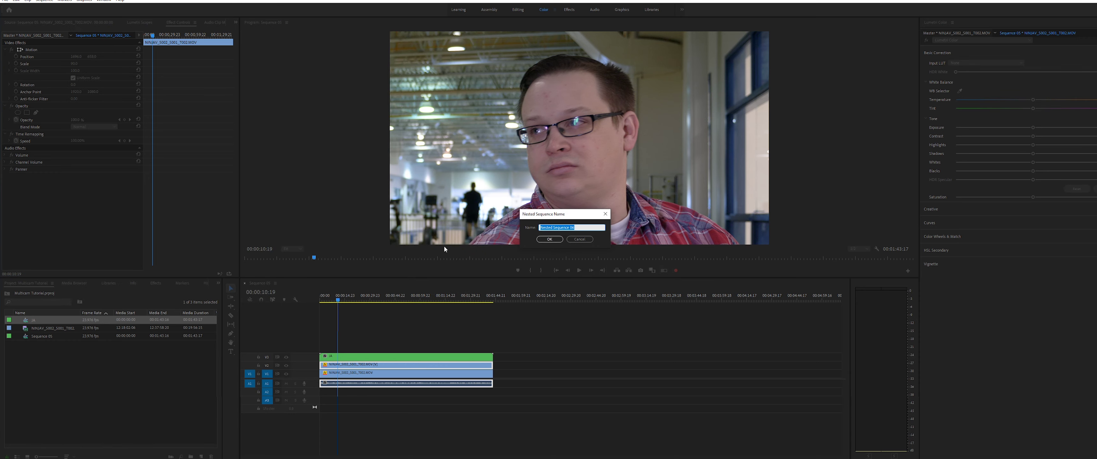
{"action": "type", "text": "JT"}
{"action": "key", "text": "Return"}
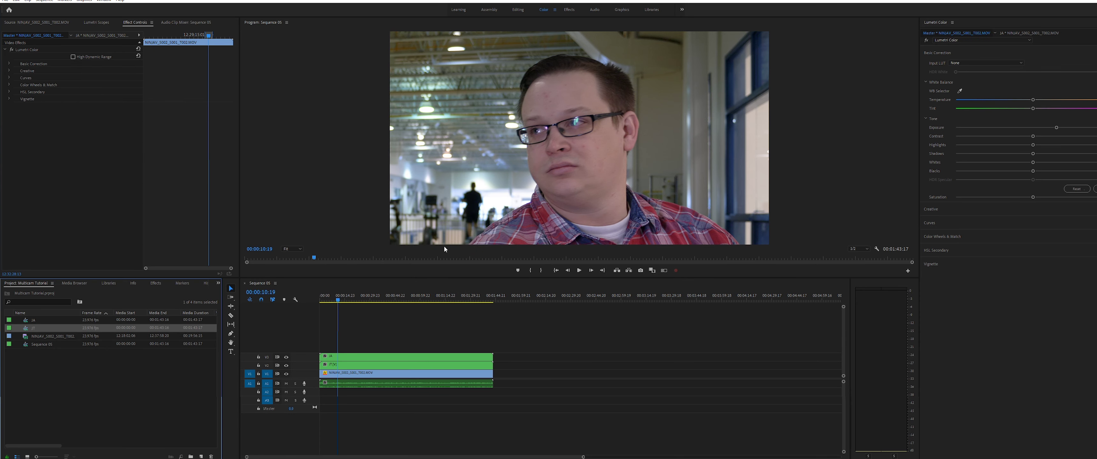
{"action": "right_click", "coordinate": [422, 374]}
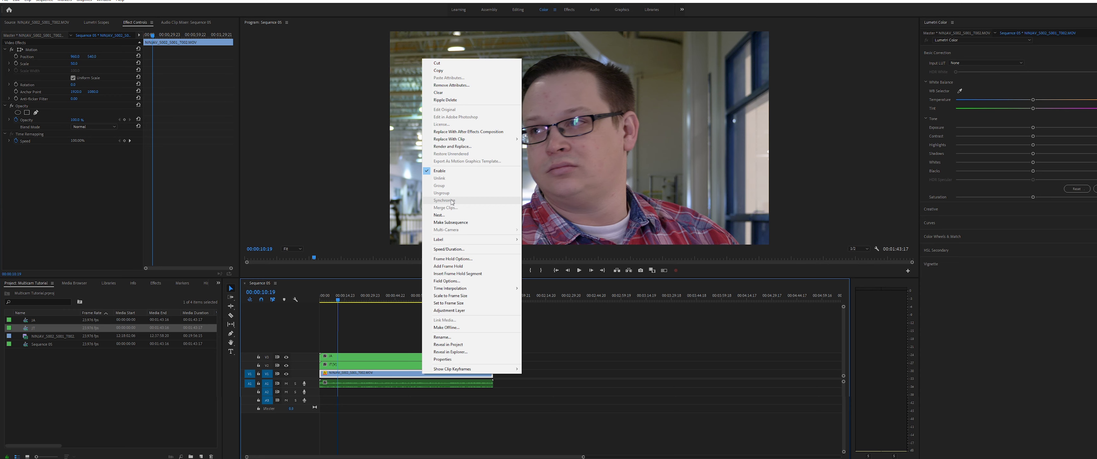
{"action": "left_click", "coordinate": [449, 217]}
Step: Name the V1 nest MAIN and create a new bin called Multicam
{"action": "type", "text": "MAIN"}
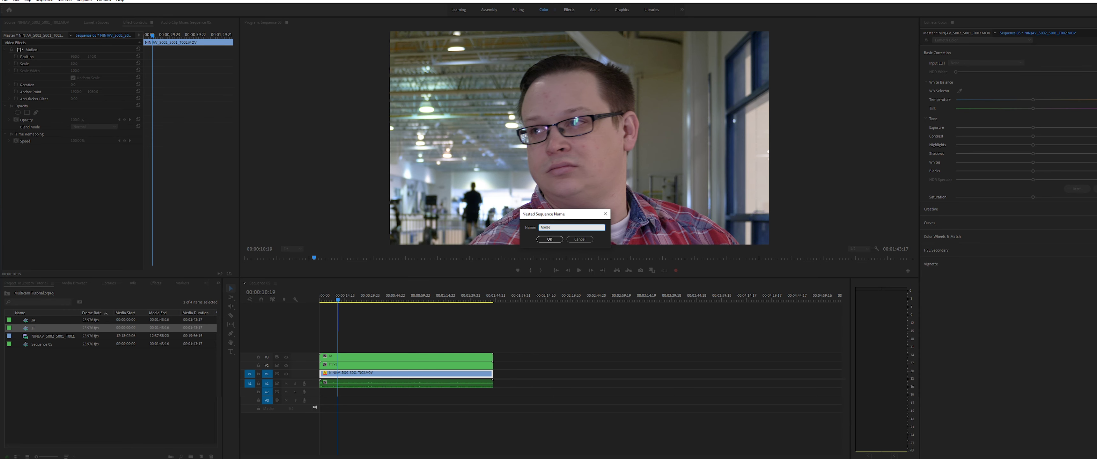
{"action": "key", "text": "Return"}
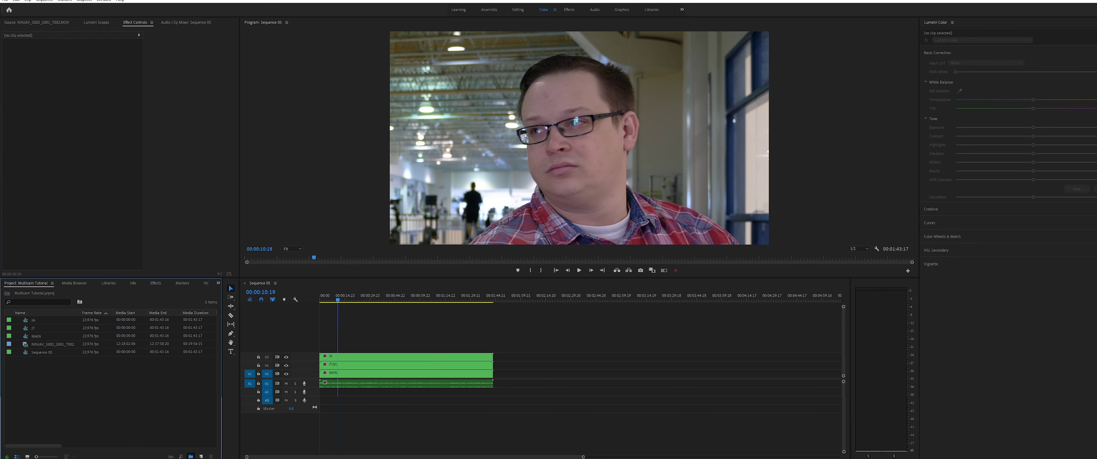
{"action": "left_click", "coordinate": [190, 456]}
{"action": "type", "text": "Multicam"}
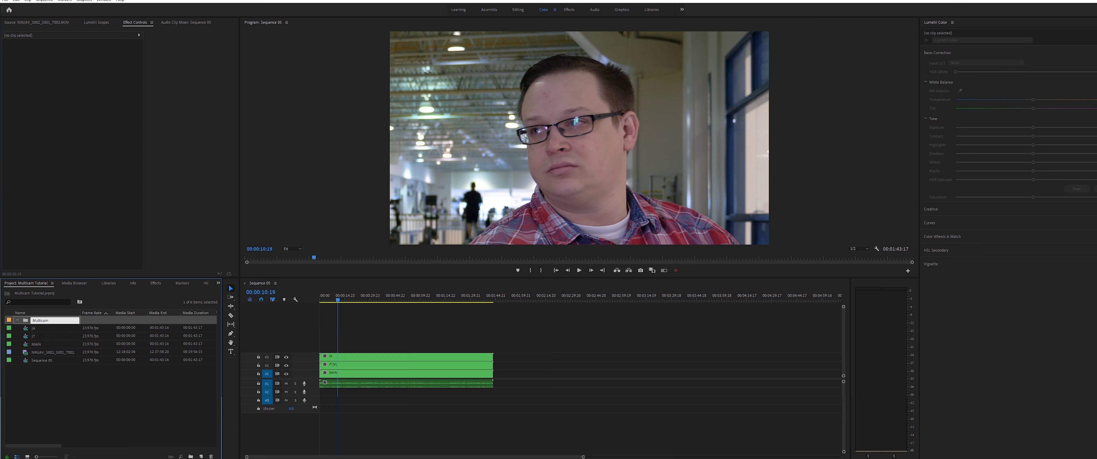
{"action": "key", "text": "Tab"}
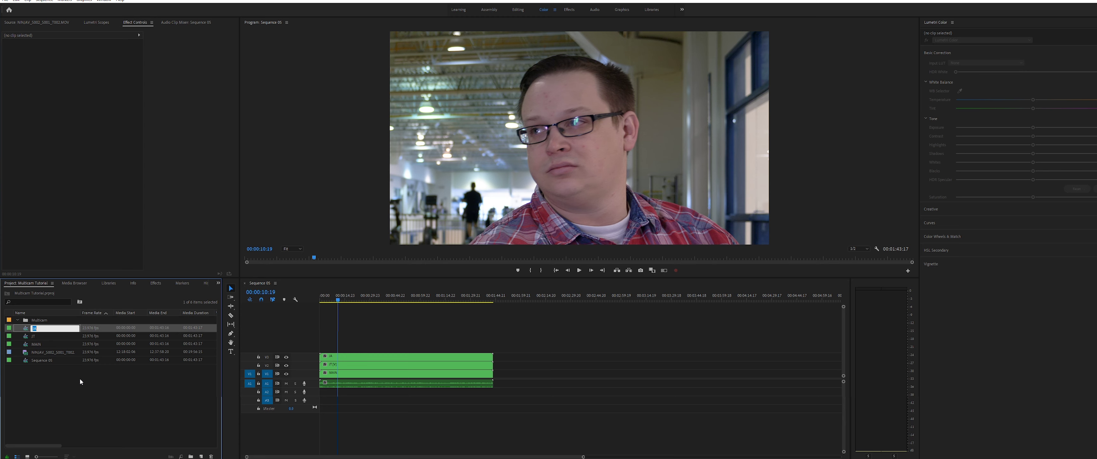
Step: Move the JA, JT and MAIN nests into the Multicam bin
{"action": "left_click", "coordinate": [25, 330]}
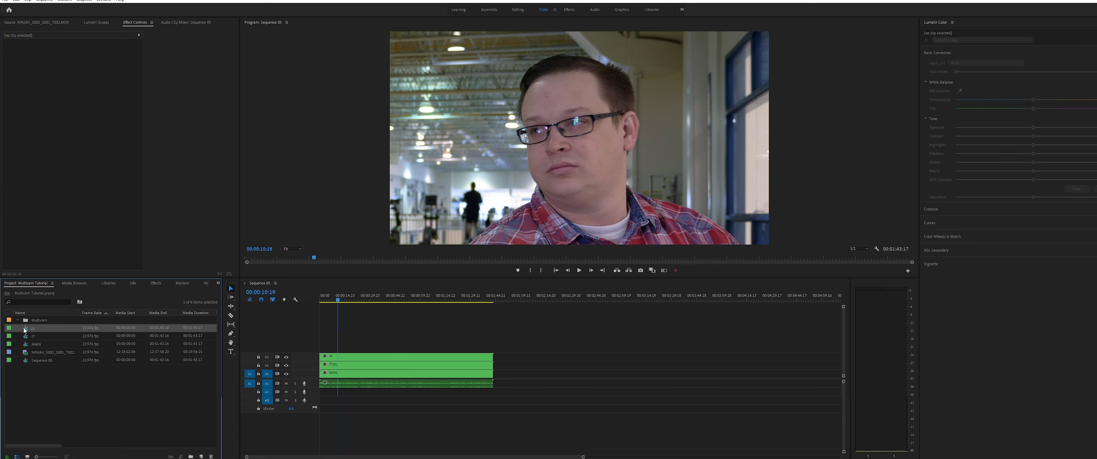
{"action": "left_click", "coordinate": [27, 343], "text": "shift"}
{"action": "left_click_drag", "start_coordinate": [27, 329], "coordinate": [40, 321]}
Step: Build the JAMulticam multi-camera source sequence from the JA, JT and MAIN nests
{"action": "right_click", "coordinate": [41, 322]}
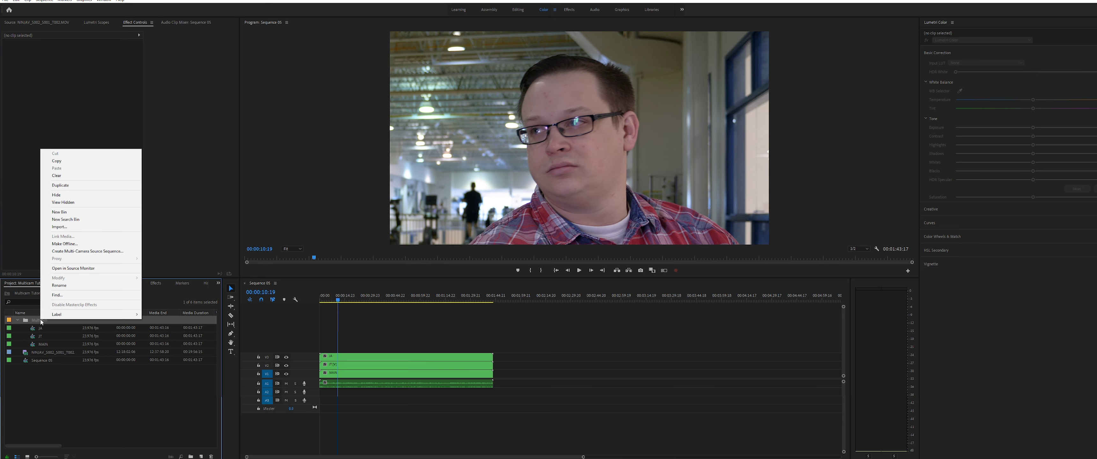
{"action": "left_click", "coordinate": [88, 251]}
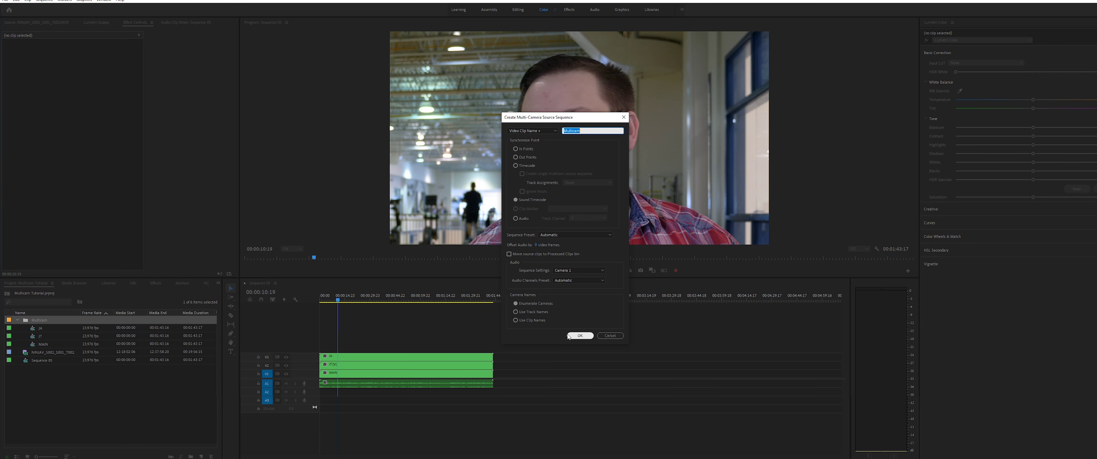
{"action": "left_click", "coordinate": [579, 335]}
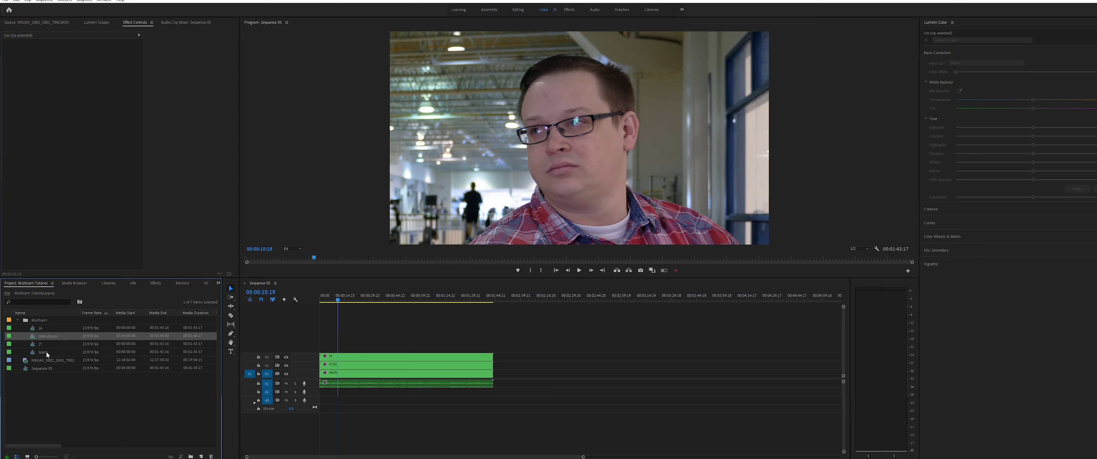
{"action": "left_click", "coordinate": [57, 354]}
{"action": "left_click", "coordinate": [48, 337]}
Step: Make a new sequence from JAMulticam, preview it, and park the playhead at 00:00:01:14
{"action": "right_click", "coordinate": [48, 338]}
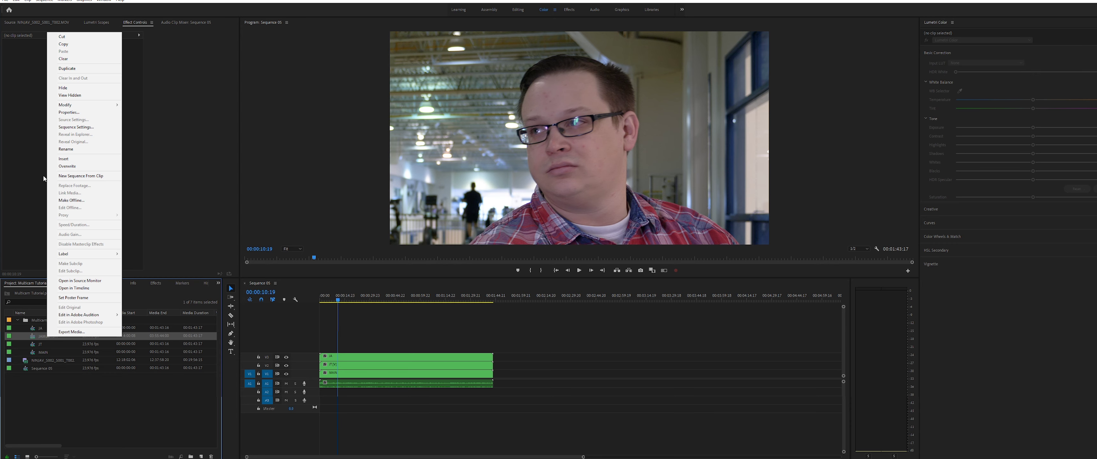
{"action": "left_click", "coordinate": [72, 177]}
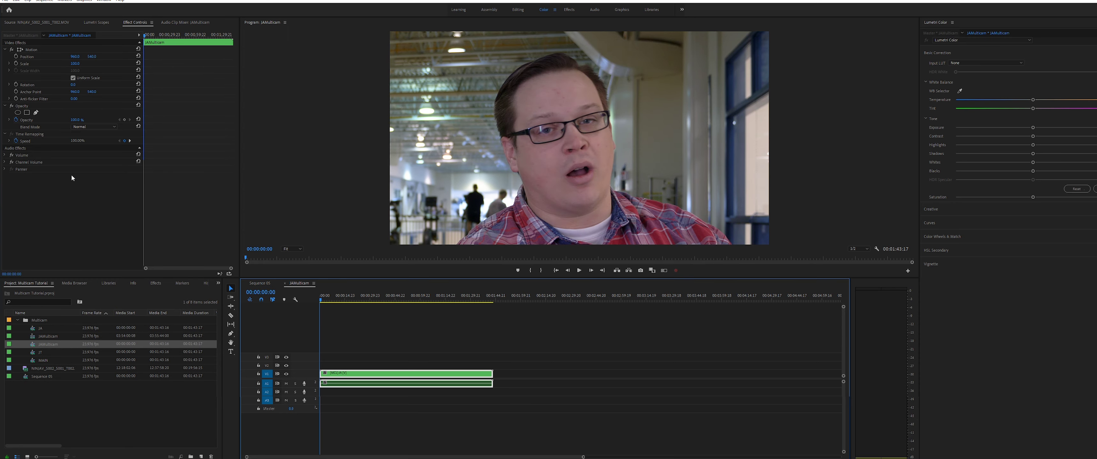
{"action": "key", "text": "space"}
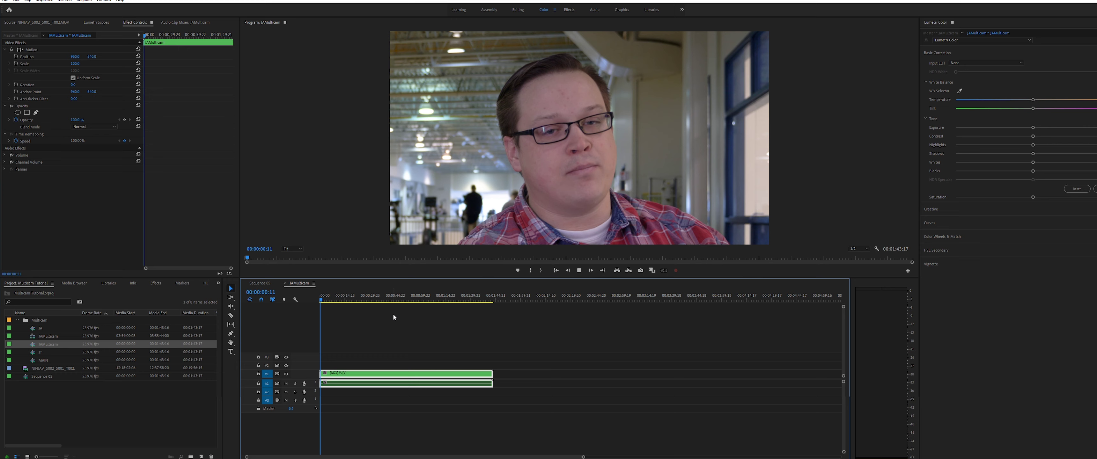
{"action": "left_click", "coordinate": [326, 302]}
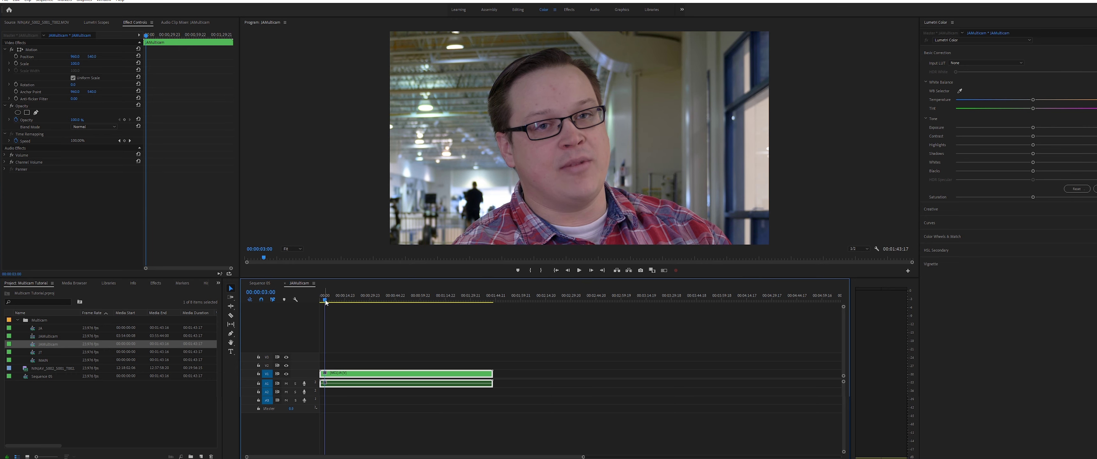
{"action": "left_click_drag", "start_coordinate": [326, 301], "coordinate": [322, 301]}
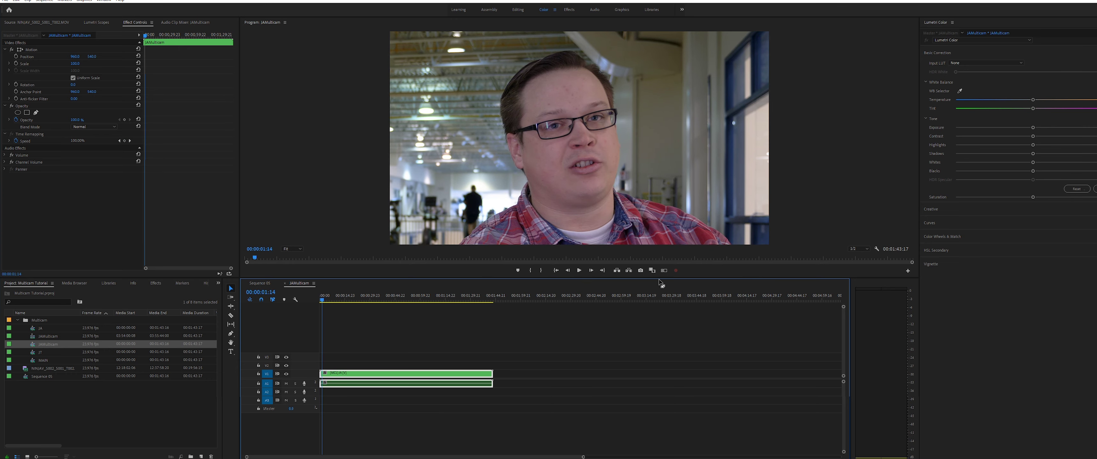
{"action": "left_click", "coordinate": [907, 272]}
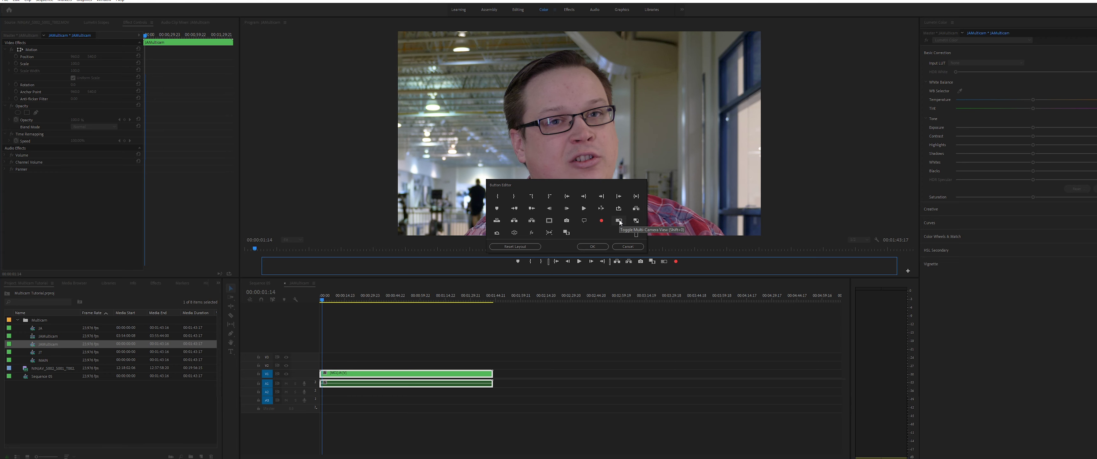
Step: In multi-camera view, try the JT, MAIN and JA angles, settle on MAIN, and return to the start
{"action": "left_click", "coordinate": [627, 246]}
{"action": "left_click", "coordinate": [664, 271]}
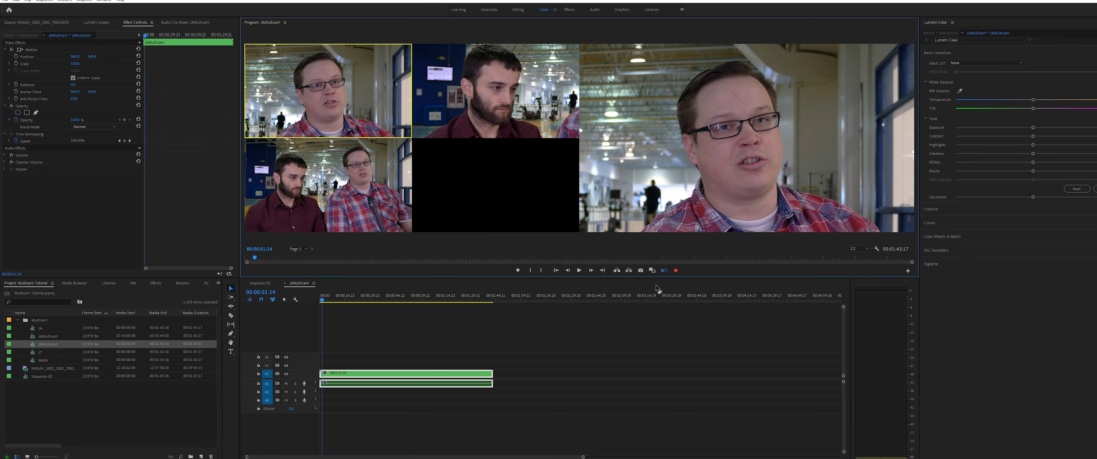
{"action": "left_click", "coordinate": [462, 108]}
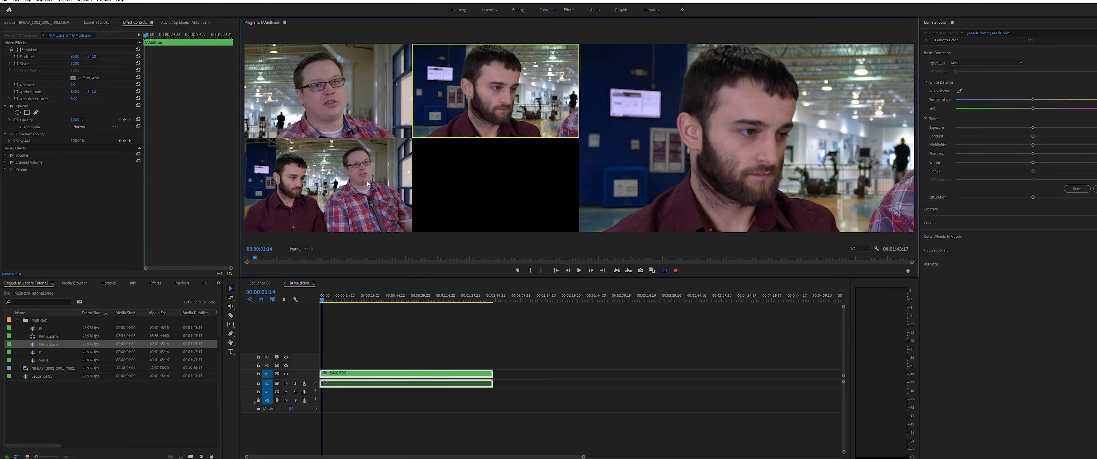
{"action": "left_click", "coordinate": [368, 183]}
{"action": "left_click", "coordinate": [336, 99]}
{"action": "left_click", "coordinate": [462, 109]}
{"action": "left_click", "coordinate": [340, 183]}
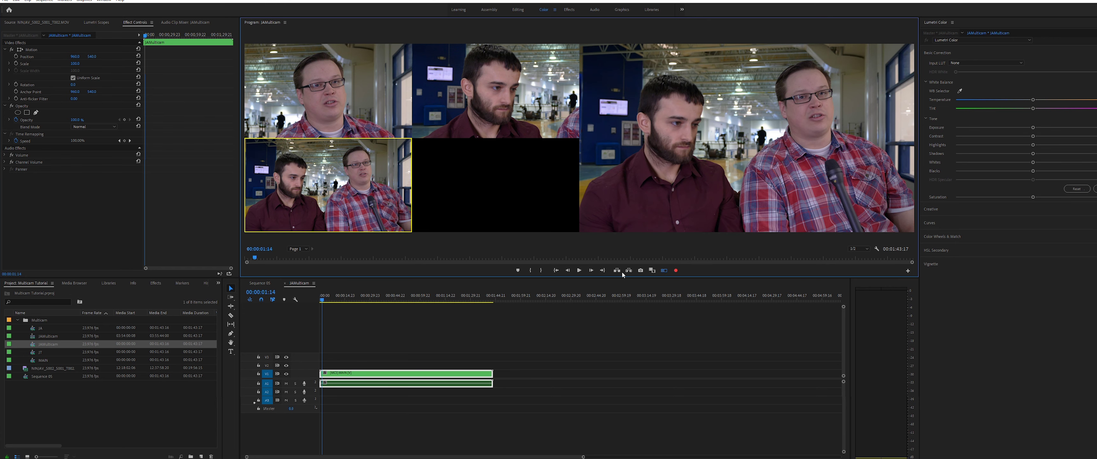
{"action": "left_click", "coordinate": [556, 271]}
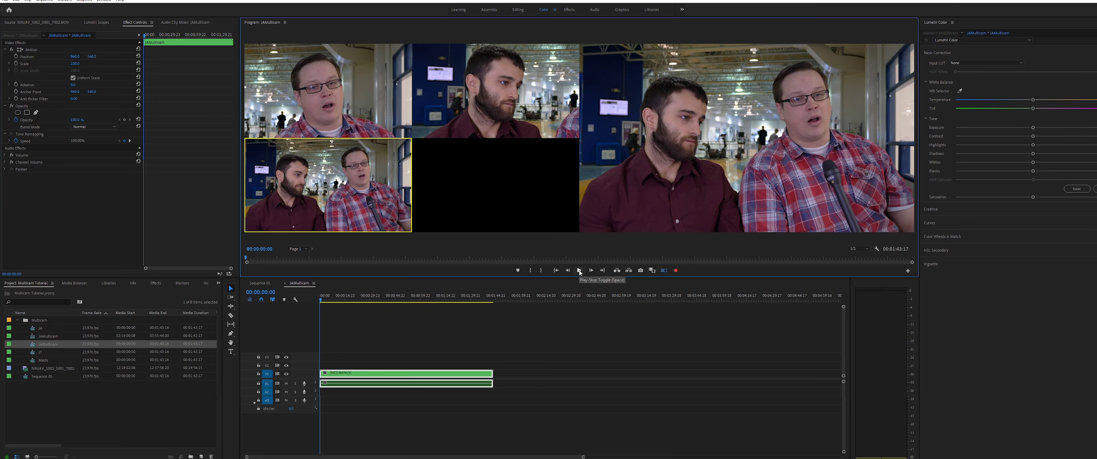
Step: Record angle cuts during playback, then replay from the start and cut to the MAIN two-shot
{"action": "left_click", "coordinate": [579, 271]}
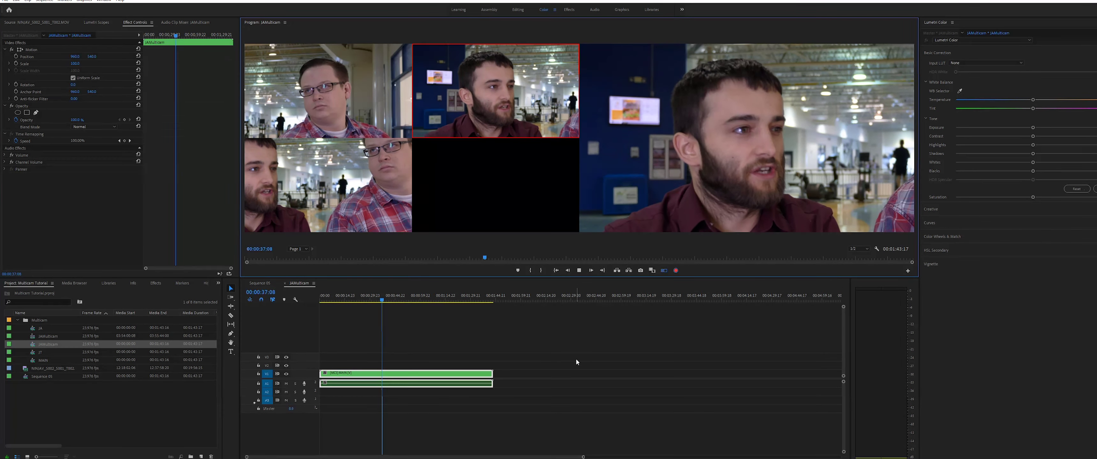
{"action": "key", "text": "space"}
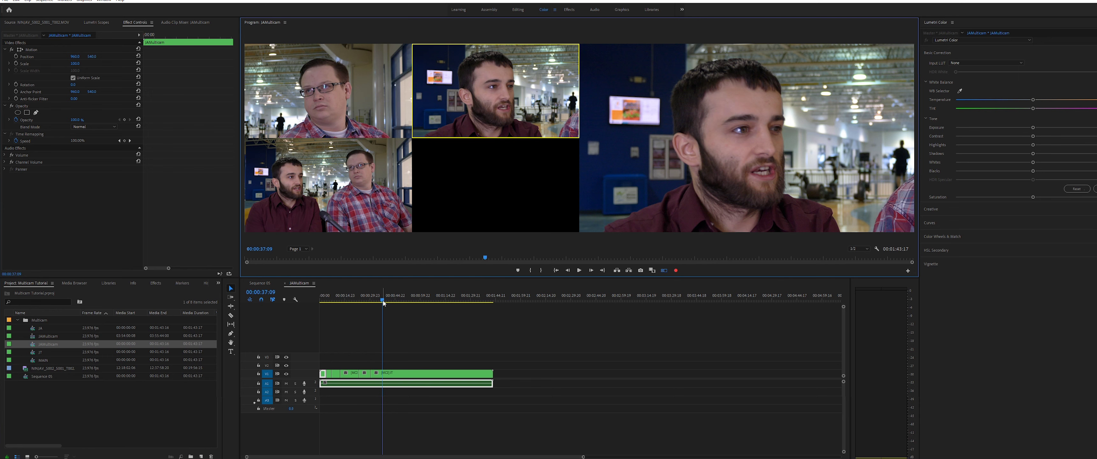
{"action": "left_click_drag", "start_coordinate": [383, 300], "coordinate": [316, 307]}
{"action": "key", "text": "space"}
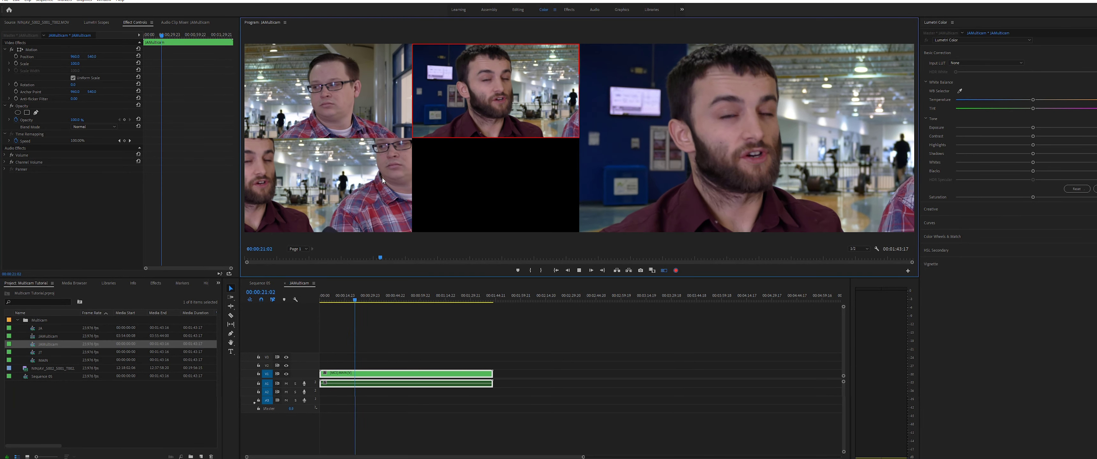
{"action": "left_click", "coordinate": [352, 182]}
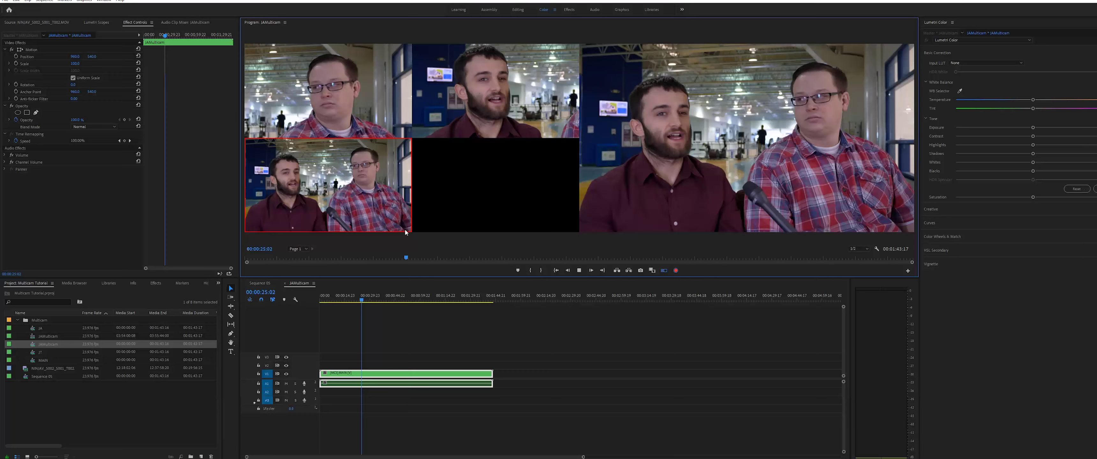